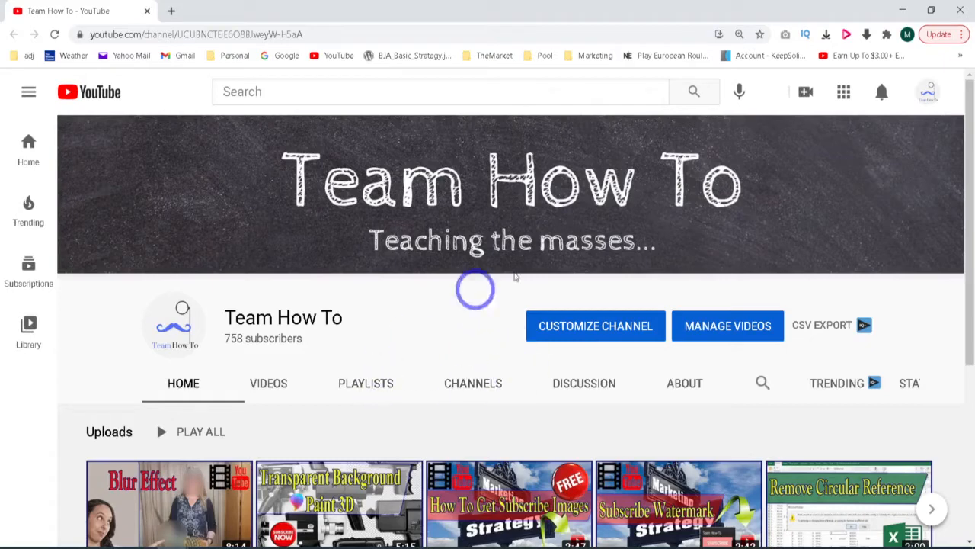
- Open the channel video "Blur Faces and Objects" from YouTube Studio's content list in the video editor
left_click(925, 93)
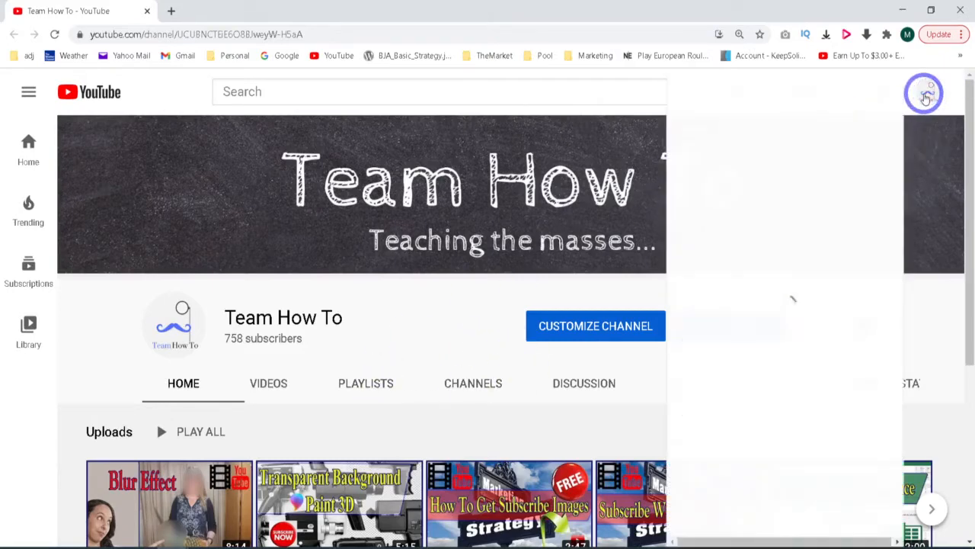
left_click(812, 235)
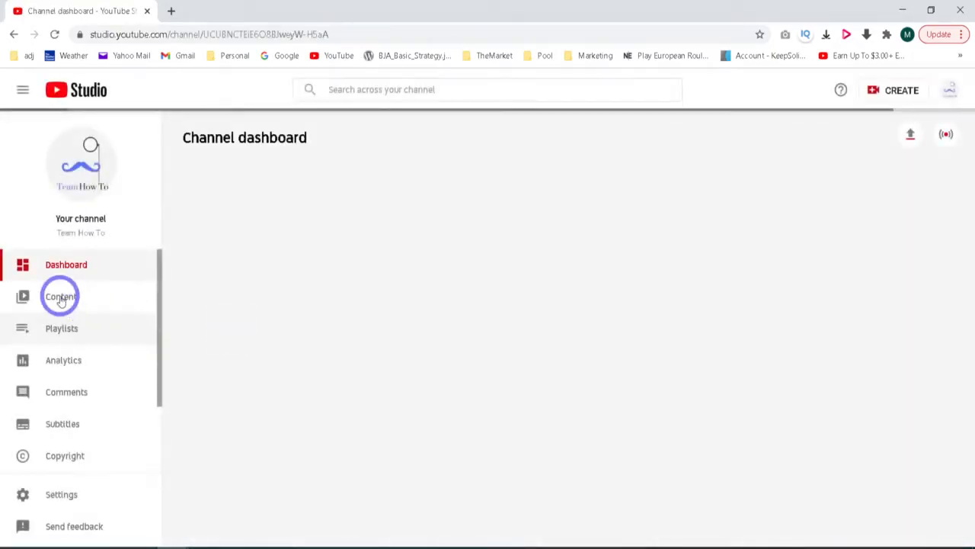
left_click(59, 295)
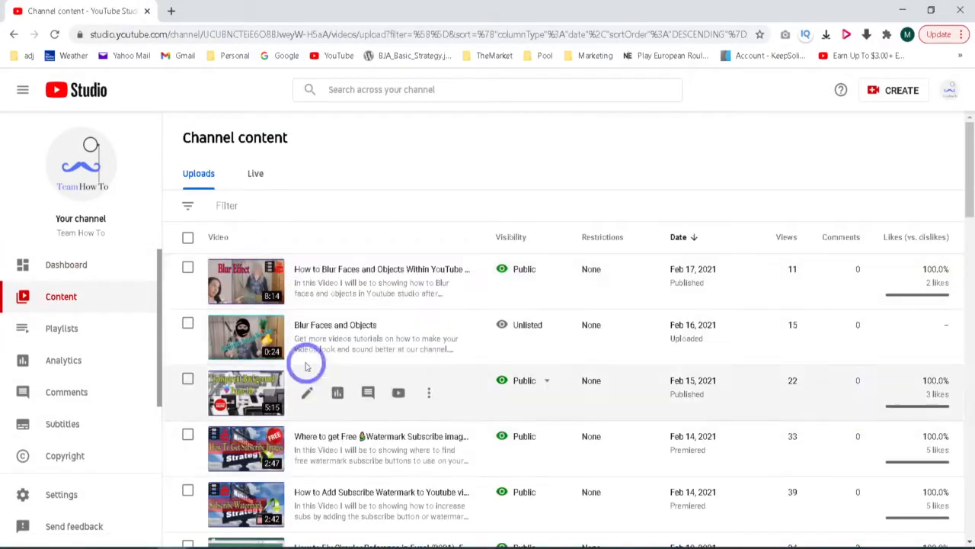
left_click(307, 338)
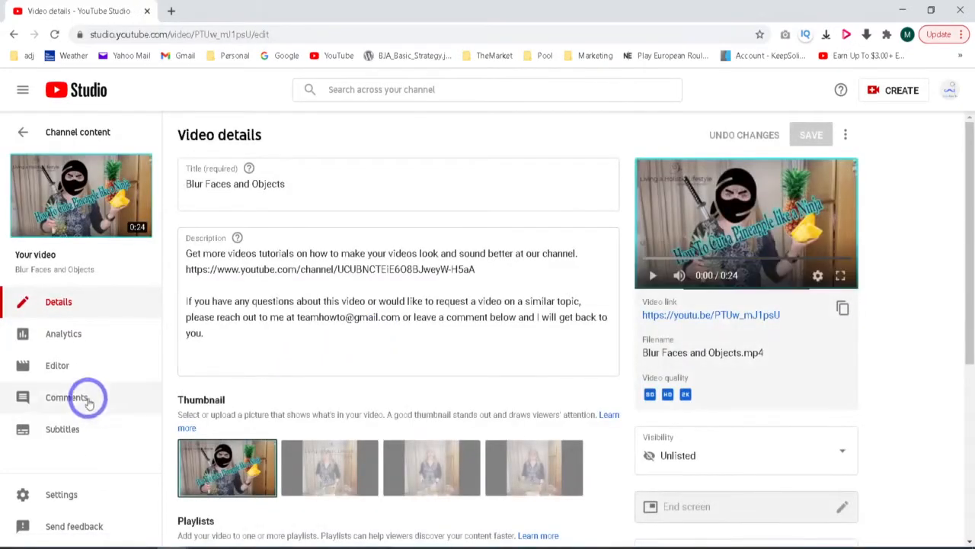
left_click(64, 367)
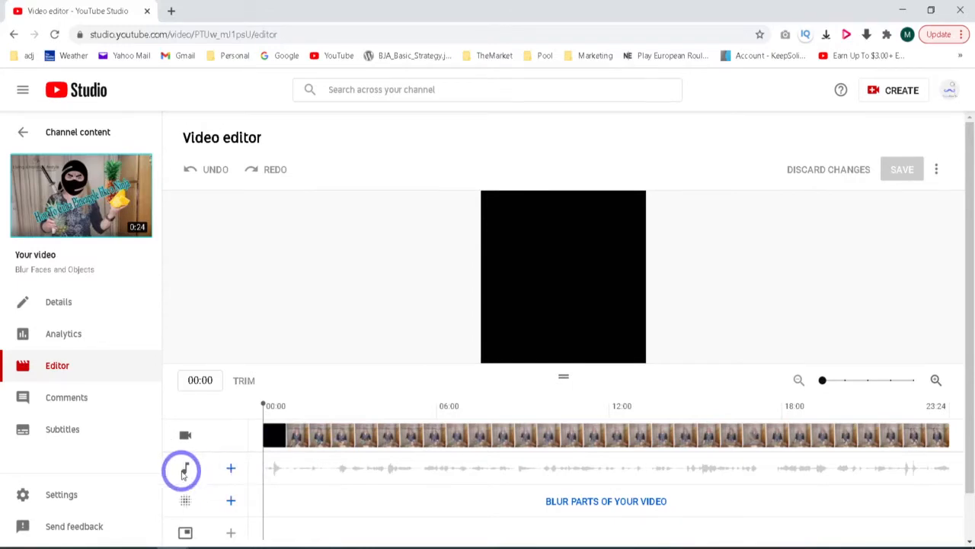
- Open the free music list for the video's audio track and preview the song "Awful"
left_click(231, 468)
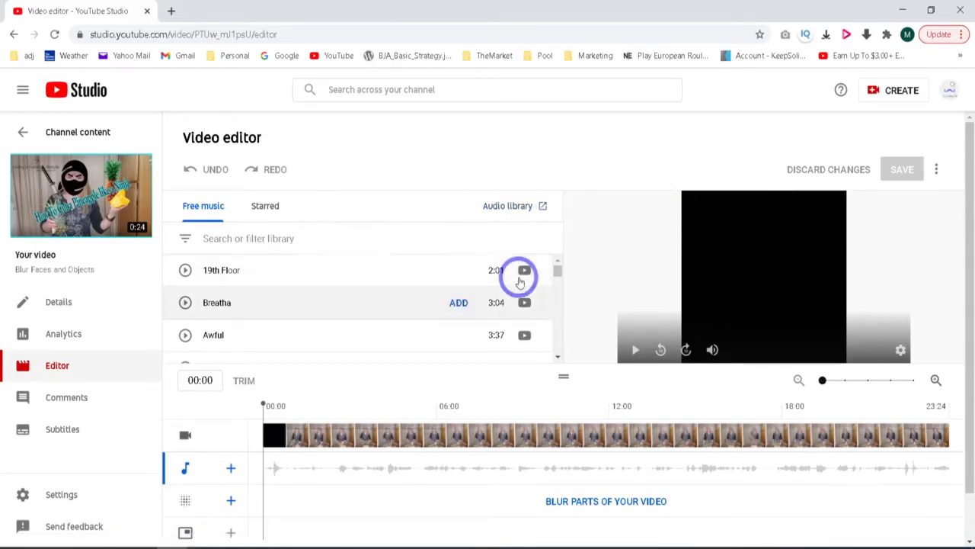
mouse_move(557, 266)
left_mouse_down()
mouse_move(558, 323)
mouse_move(560, 273)
left_mouse_up()
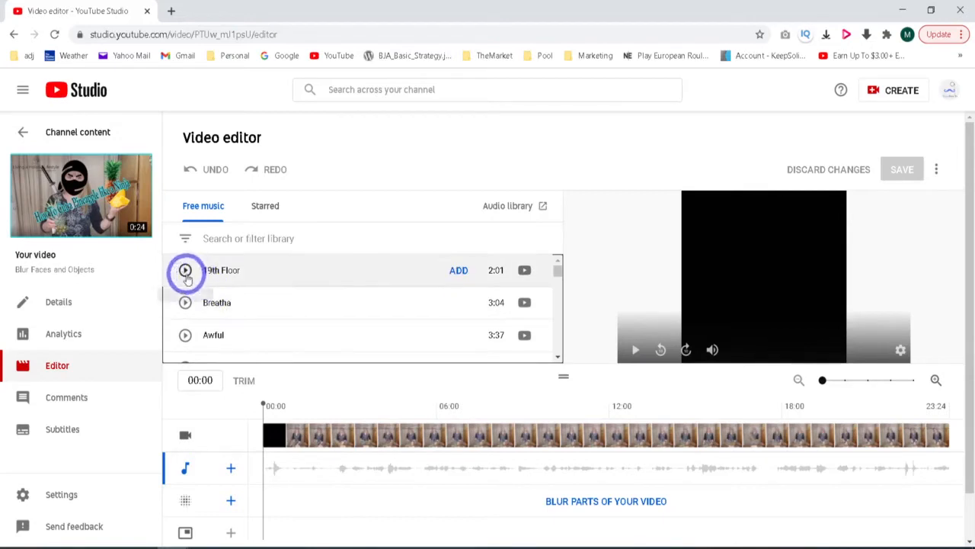
left_click(185, 336)
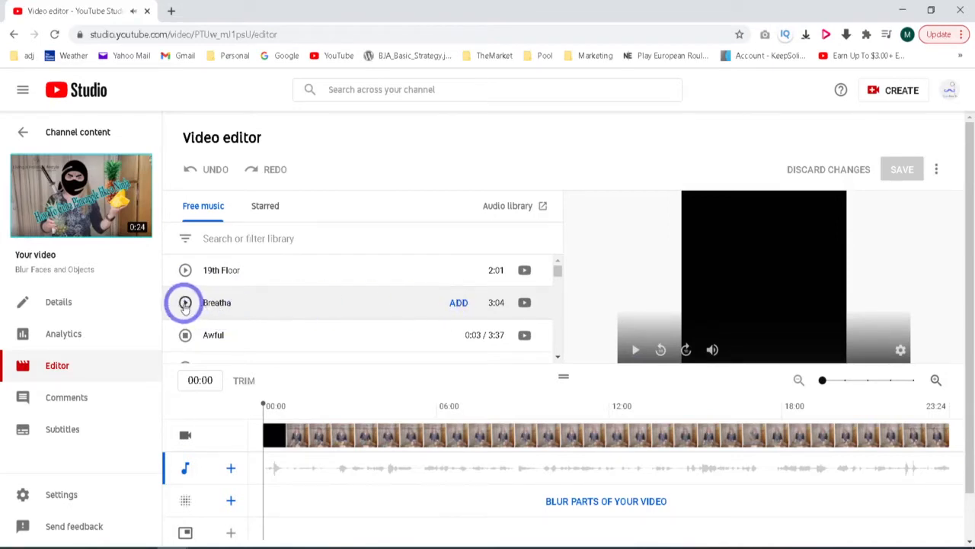
left_click(185, 336)
scroll(327, 298, "down", 1)
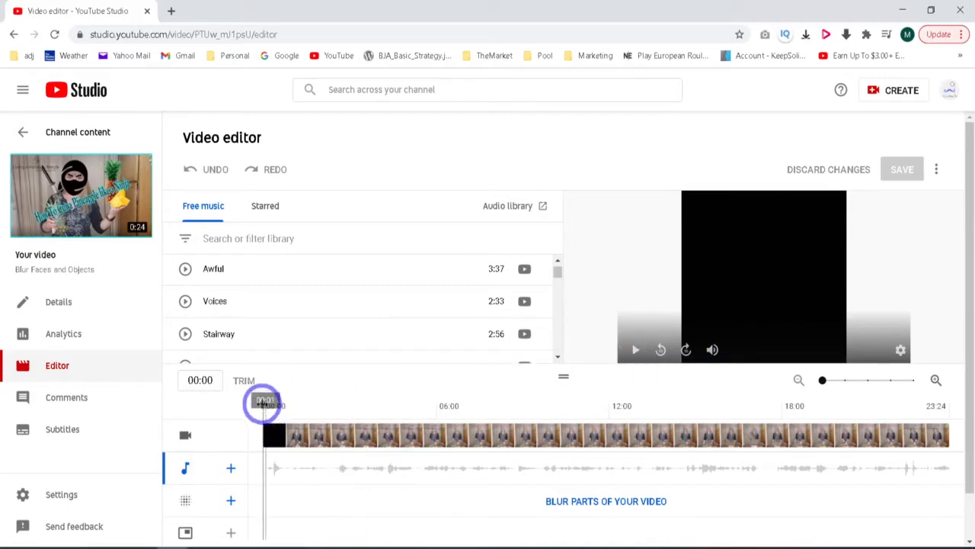
- Place the playhead at 04:01, add the track "Awful", and trim its beginning to the playhead
left_click_drag(281, 404, 381, 404)
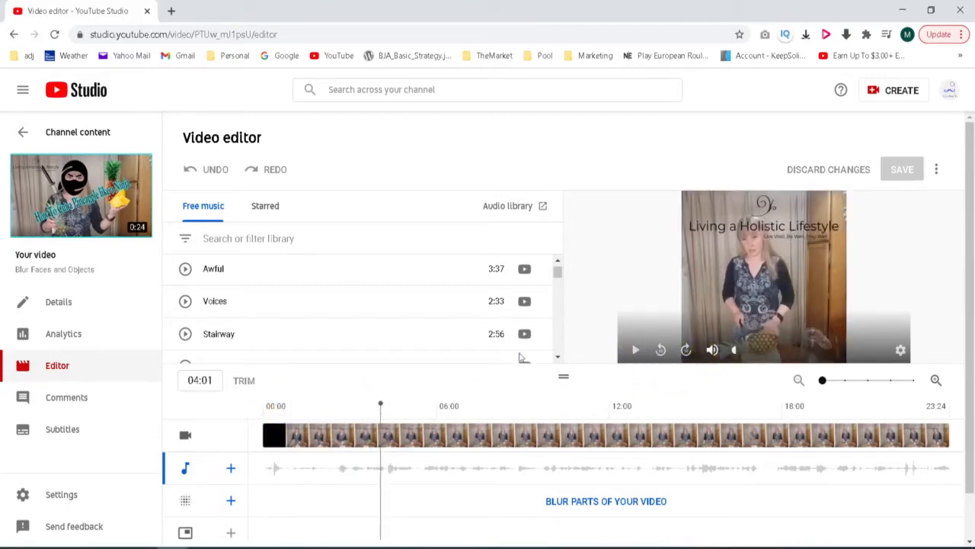
left_click(459, 271)
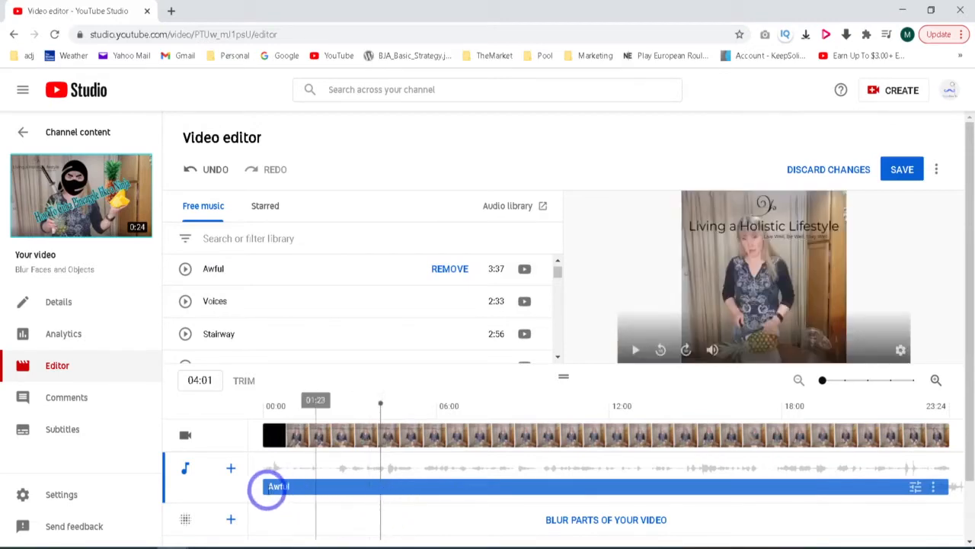
left_click_drag(261, 488, 375, 488)
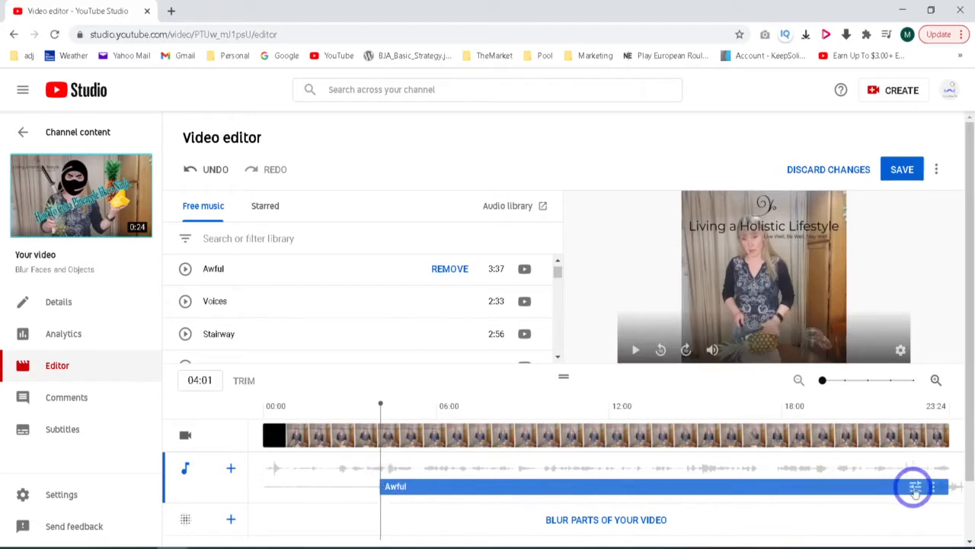
- Shorten the "Awful" clip from its end to about 7 seconds long and shift it about 2 seconds earlier
left_click_drag(949, 488, 601, 478)
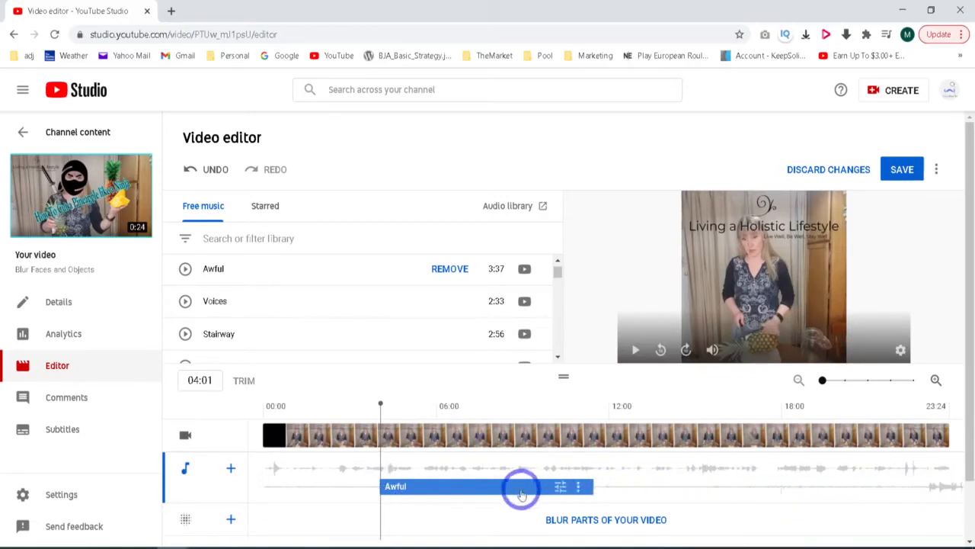
left_click_drag(533, 492, 481, 490)
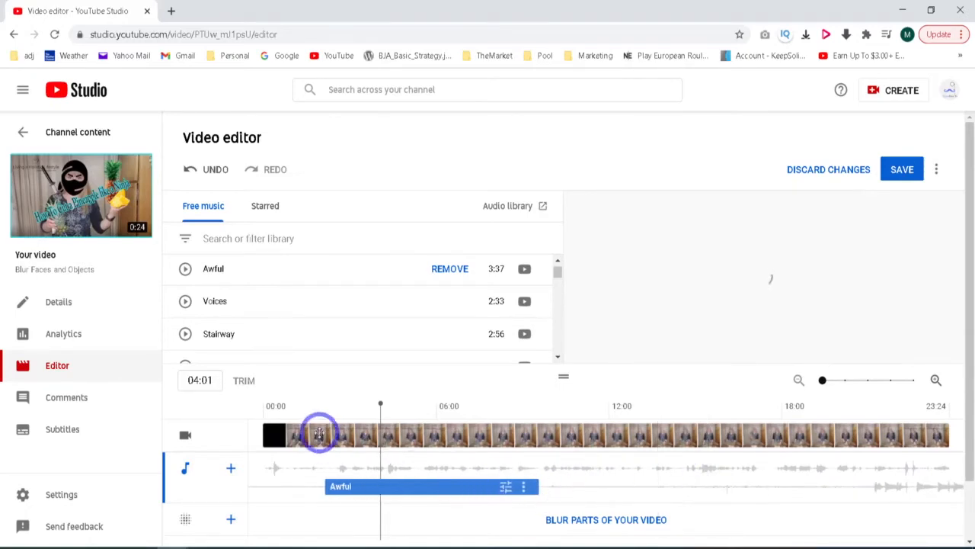
left_click(434, 456)
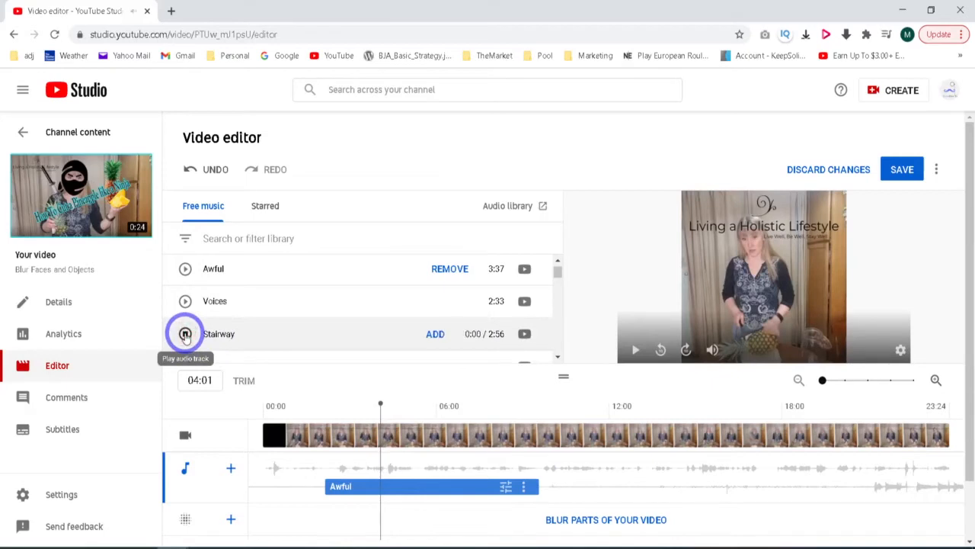
- Add the track "Stairway", start it where the "Awful" clip ends, and shorten it to about 3.5 seconds
left_click(458, 335)
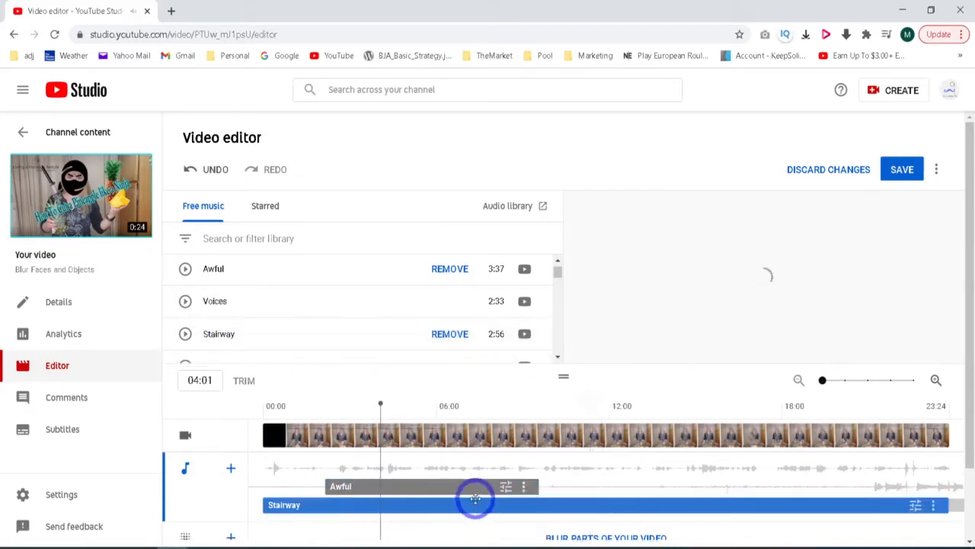
left_click_drag(260, 506, 539, 508)
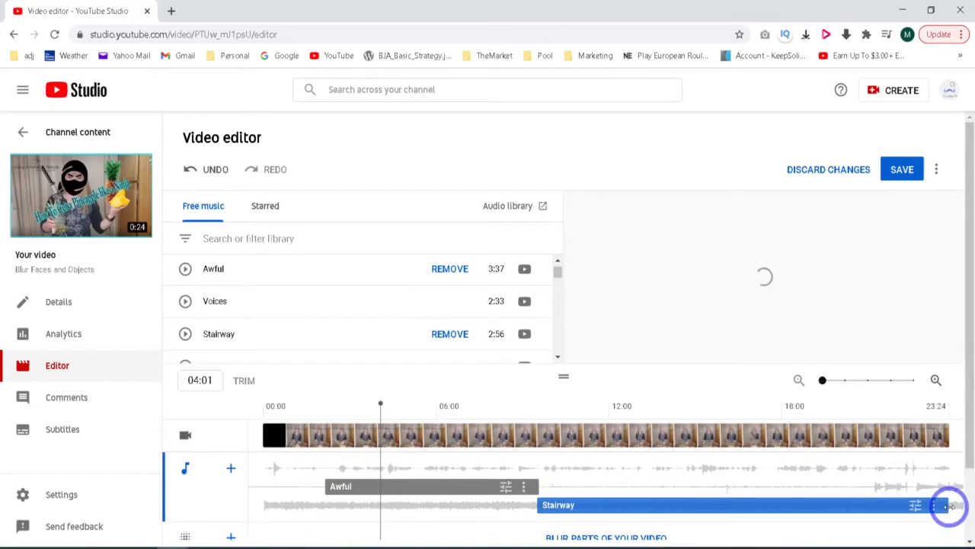
left_click_drag(950, 506, 644, 506)
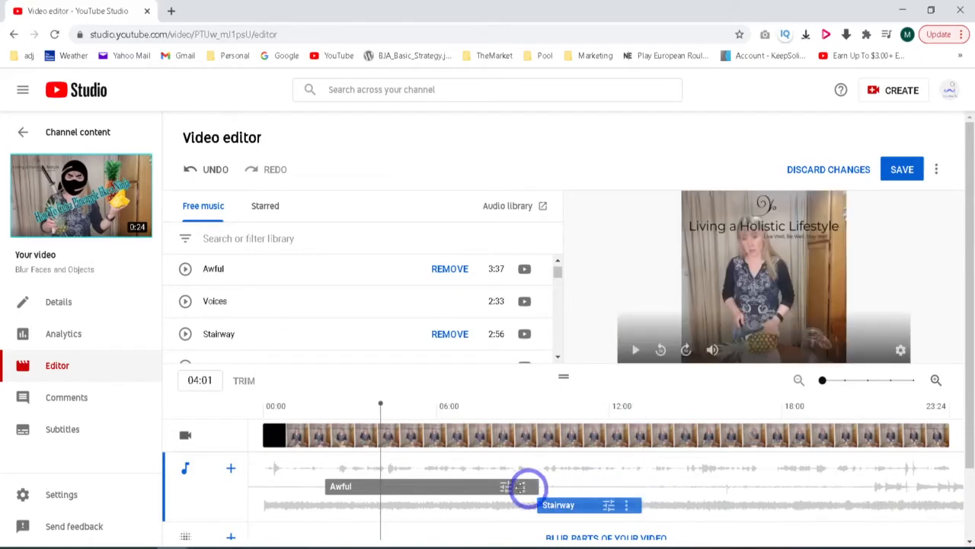
- Set the mix level of the "Awful" clip to the minimum and that of the "Stairway" clip to the maximum
left_click(505, 487)
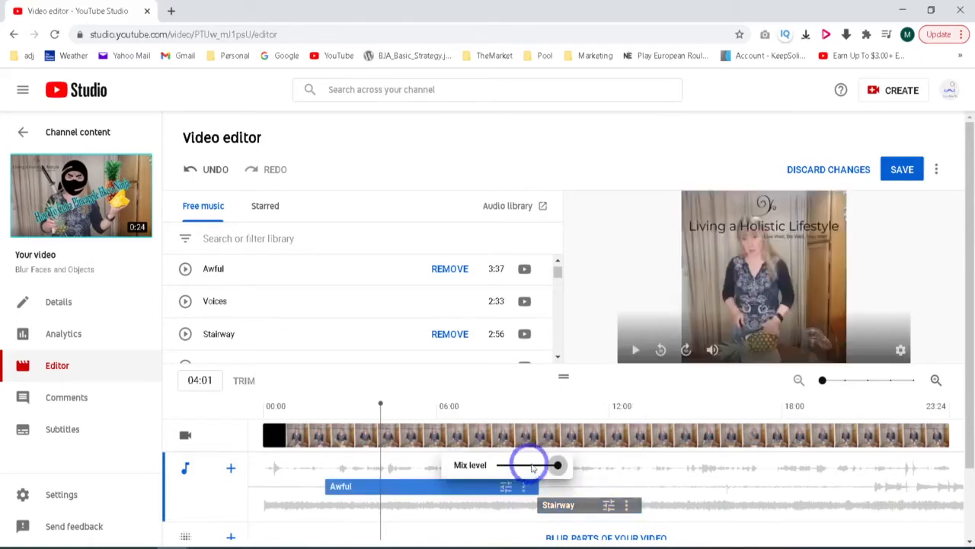
left_click_drag(558, 467, 494, 470)
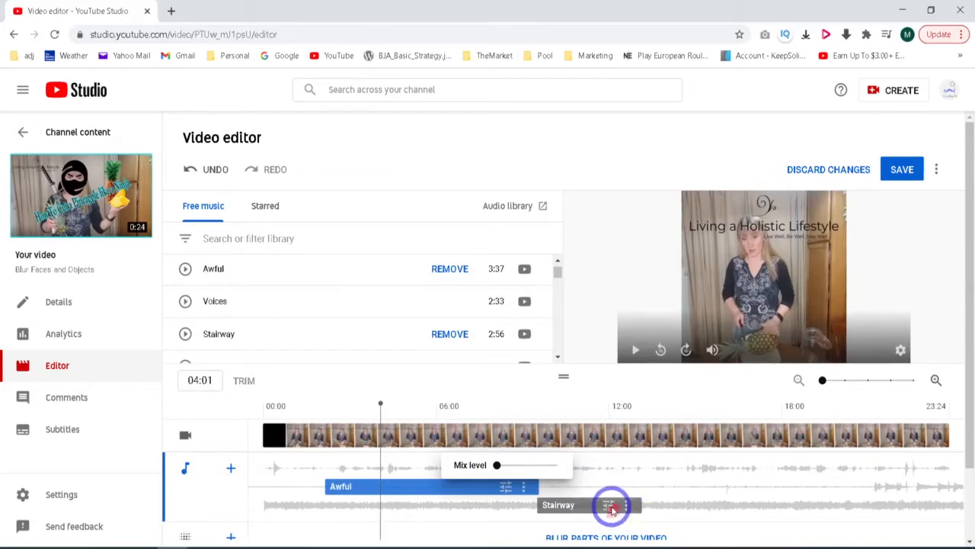
left_click(610, 506)
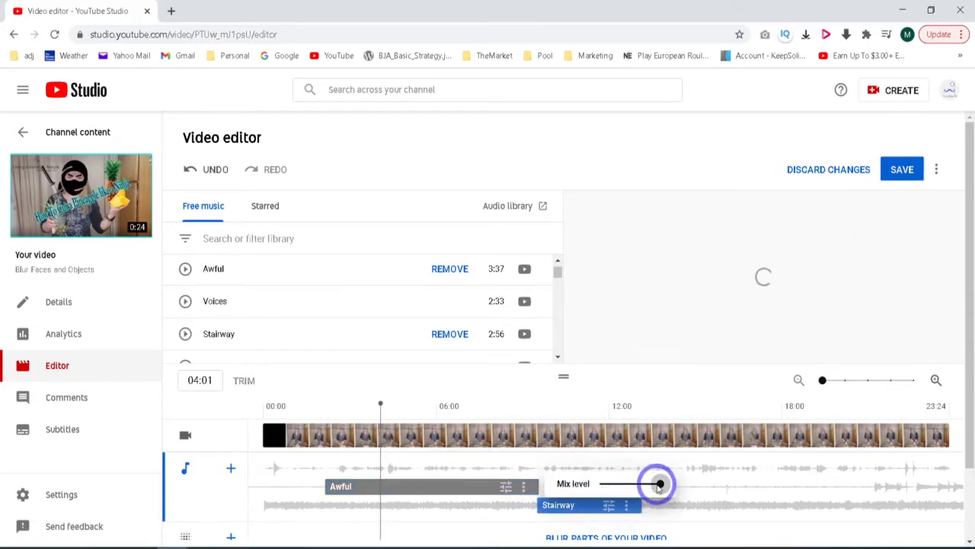
mouse_move(659, 485)
left_mouse_down()
mouse_move(593, 482)
mouse_move(660, 483)
left_mouse_up()
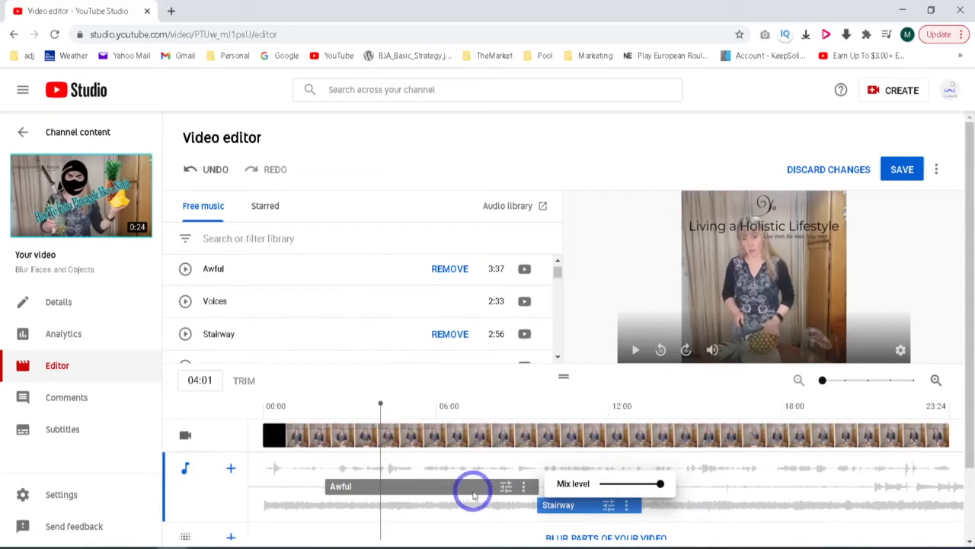
- Look at the additional options offered for the "Awful" clip and close them without choosing one
left_click(524, 492)
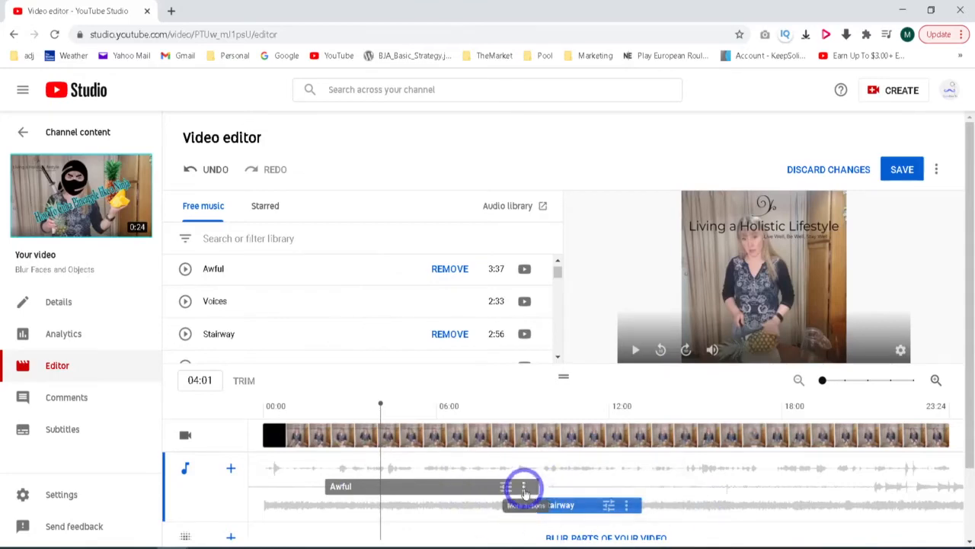
left_click(525, 492)
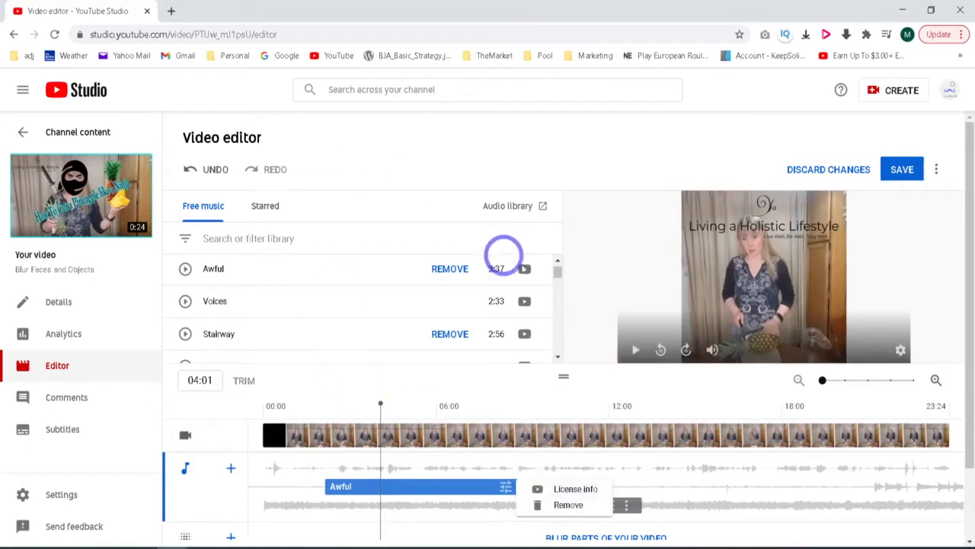
left_click(591, 159)
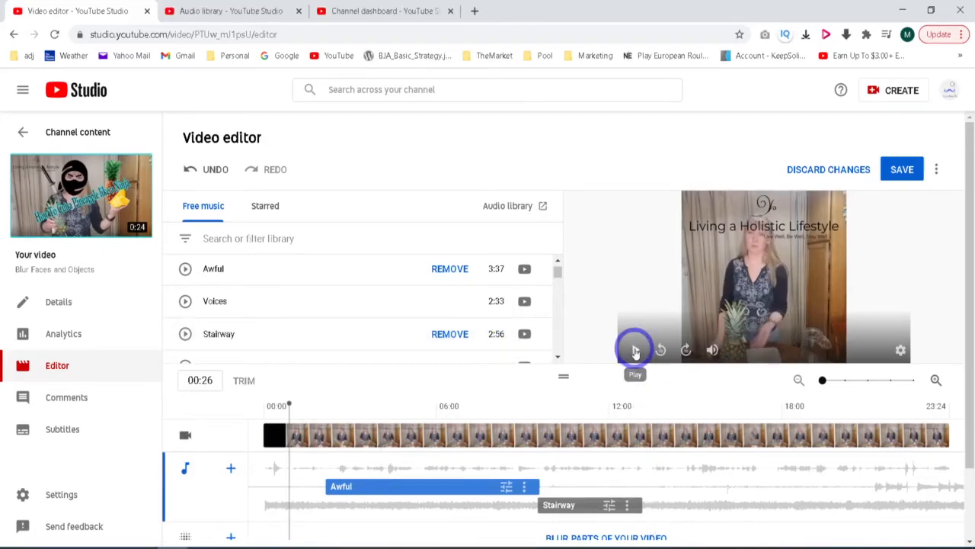
- Play the video preview through both music clips and pause it after the "Stairway" clip ends
left_click(634, 350)
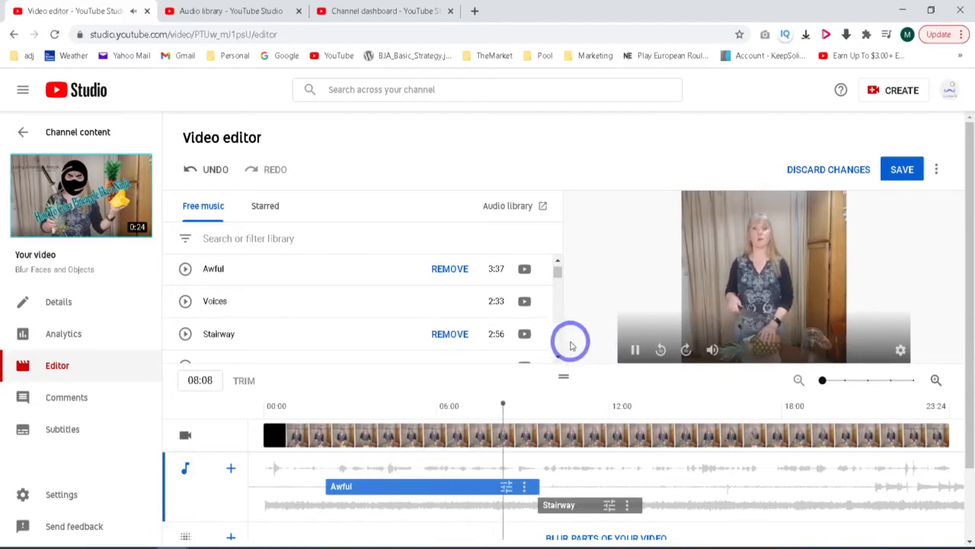
left_click(634, 351)
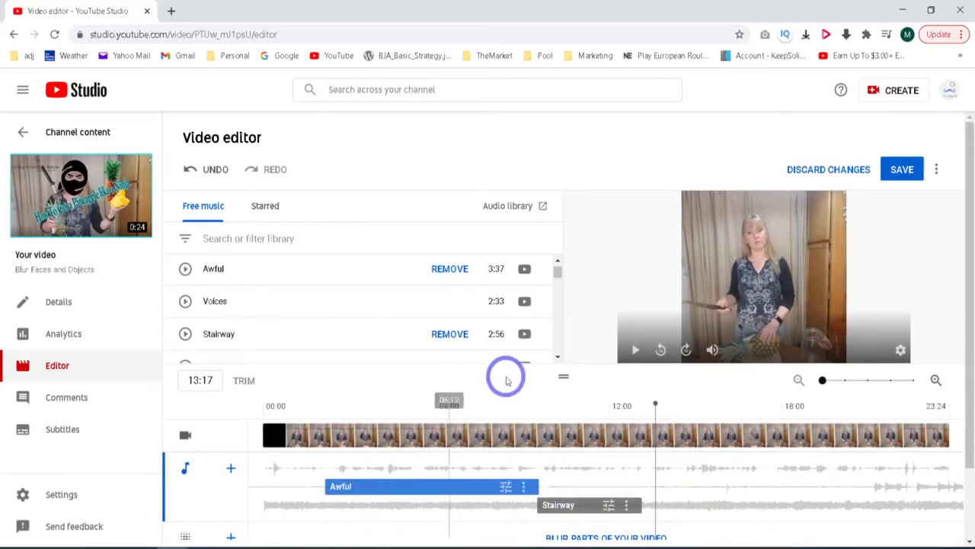
- Open the sound effects collection of the full audio library and briefly preview the 3:37 "Kids Playing" effect
left_click(521, 207)
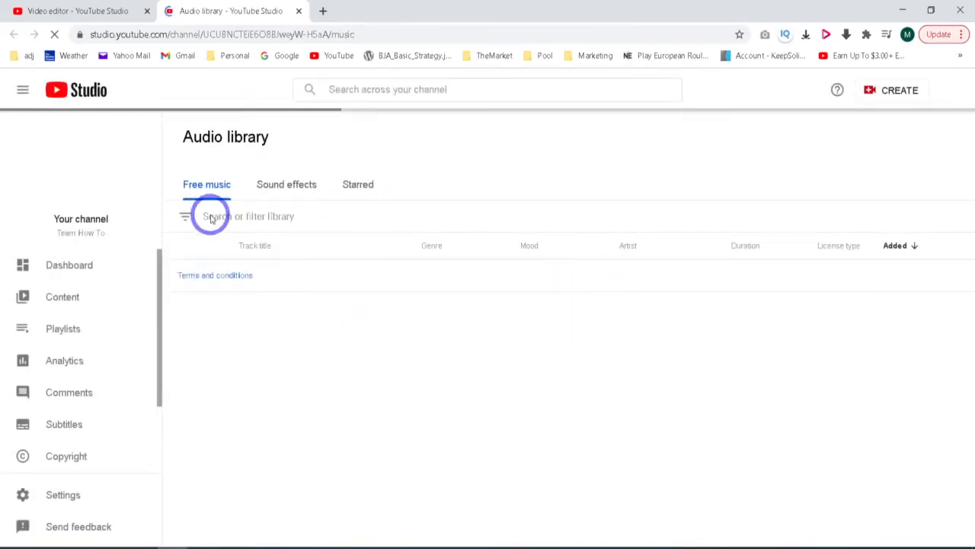
left_click(284, 188)
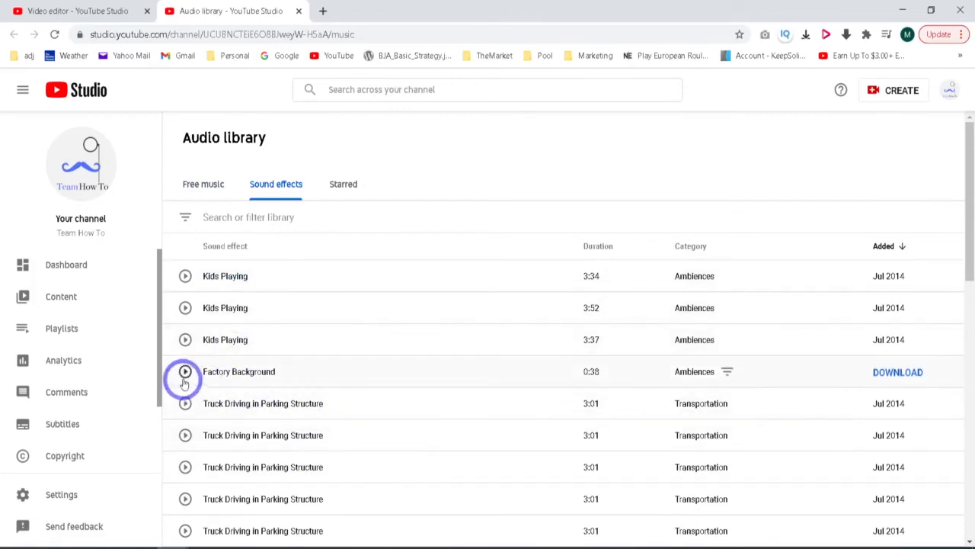
left_click(185, 341)
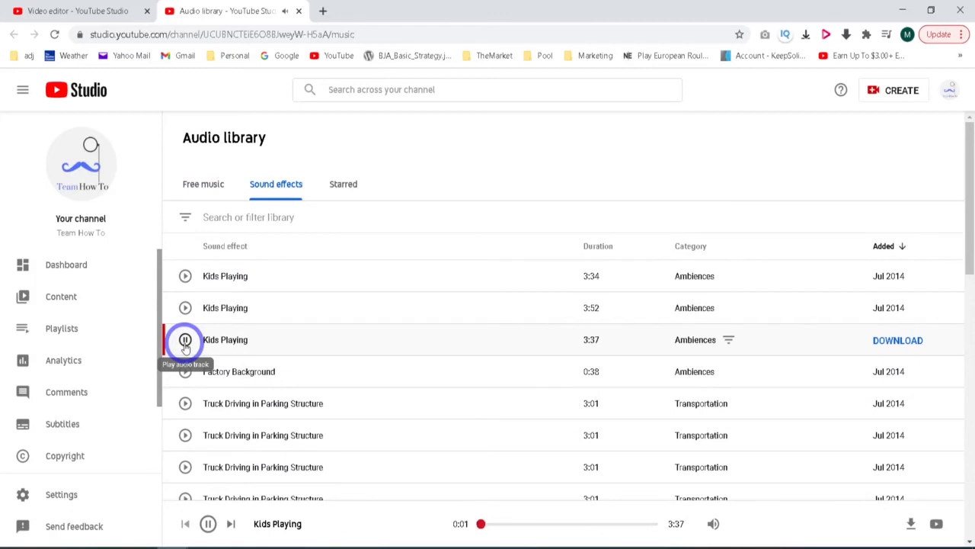
left_click(185, 341)
- Browse the sound effects list and search it for "fish"
scroll(296, 339, "down", 3)
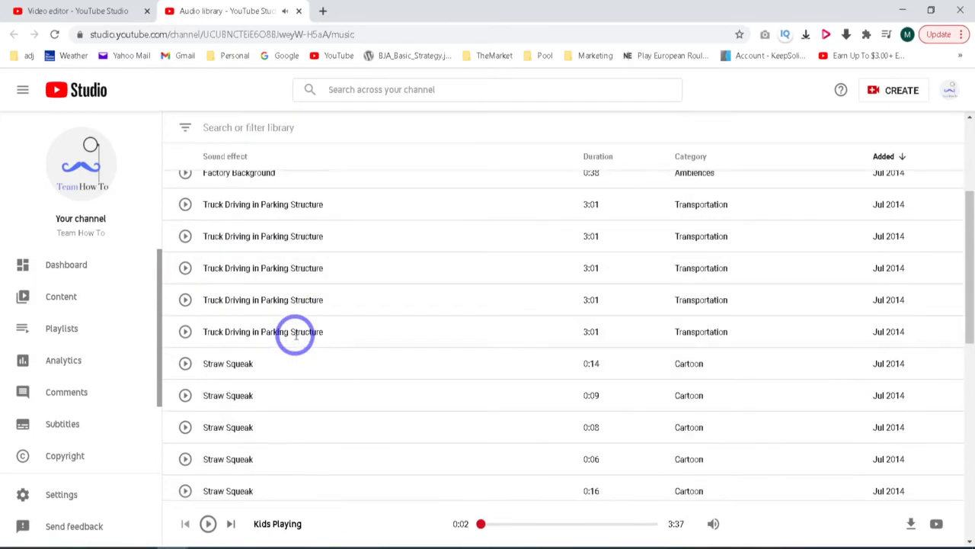
scroll(296, 339, "down", 10)
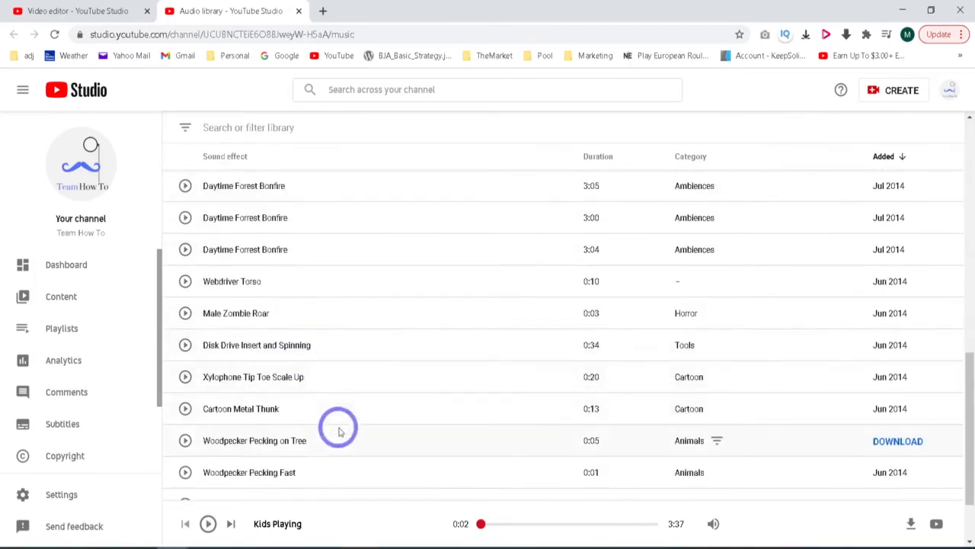
scroll(322, 359, "up", 10)
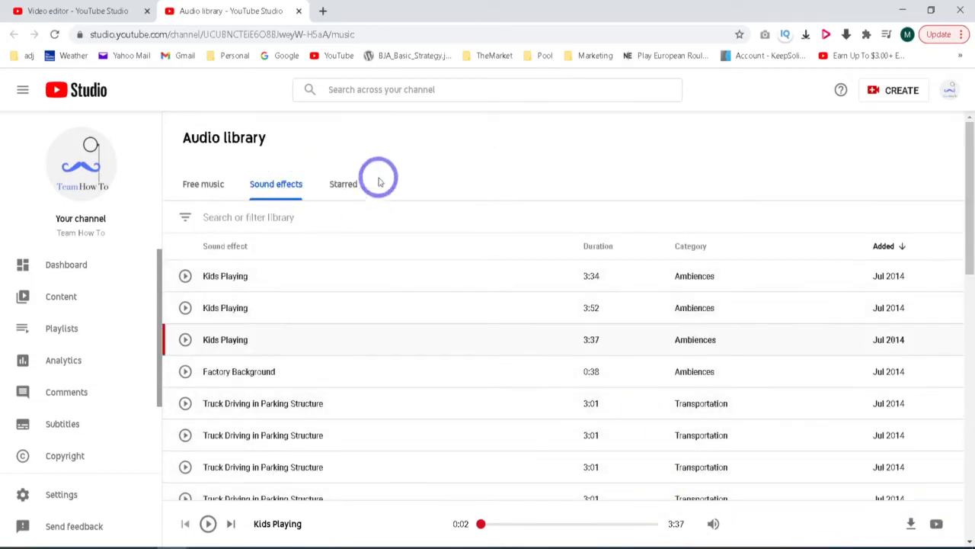
left_click(205, 217)
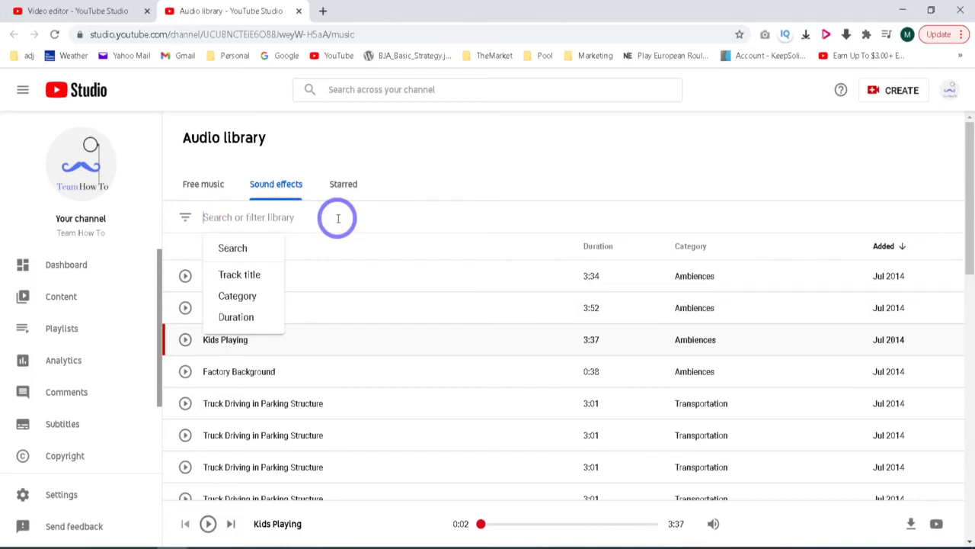
type("fish")
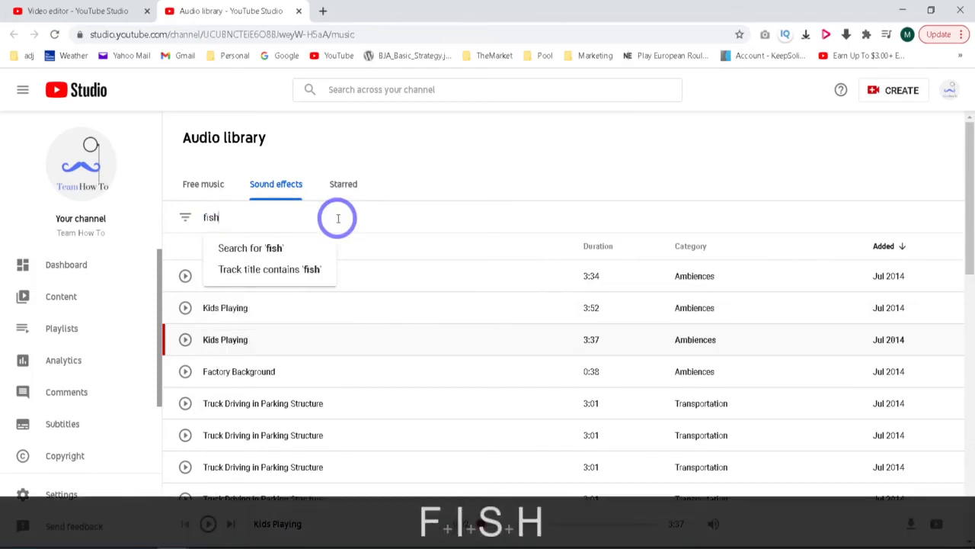
key("Return")
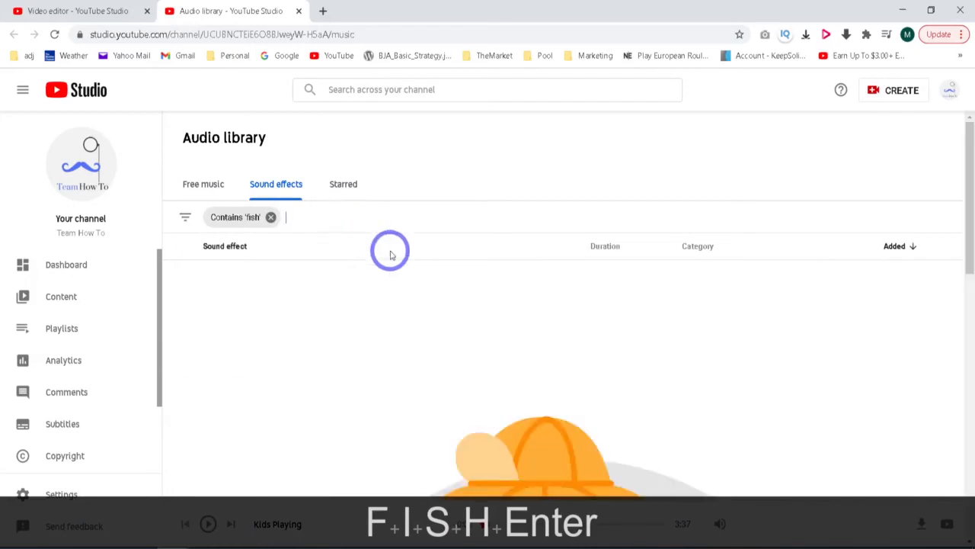
- Remove the "fish" filter and search the sound effects for "car" instead
left_click(272, 218)
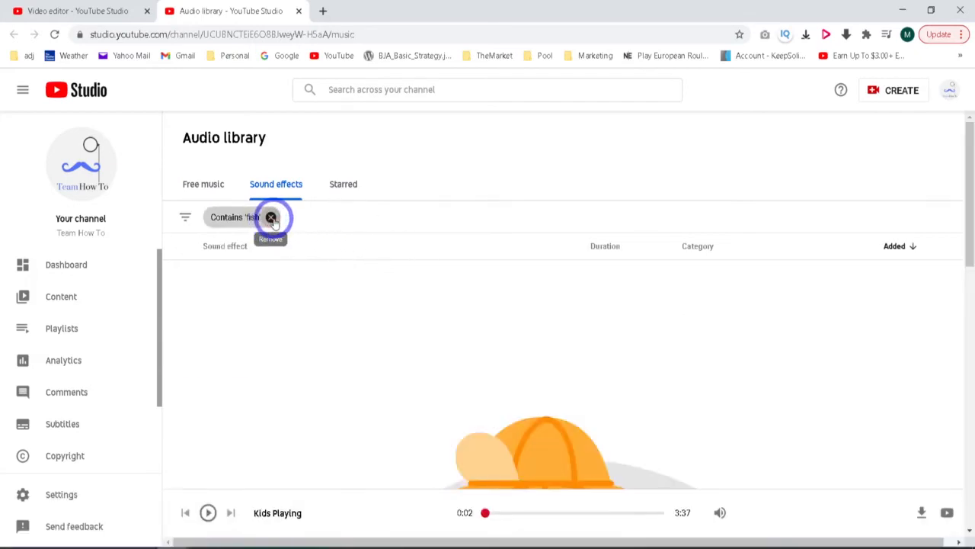
left_click(273, 217)
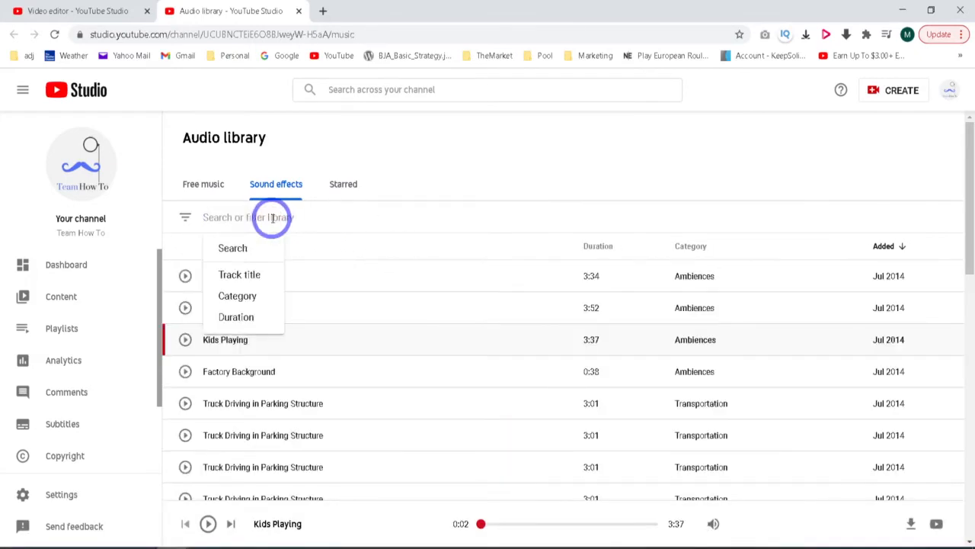
type("car")
key("Return")
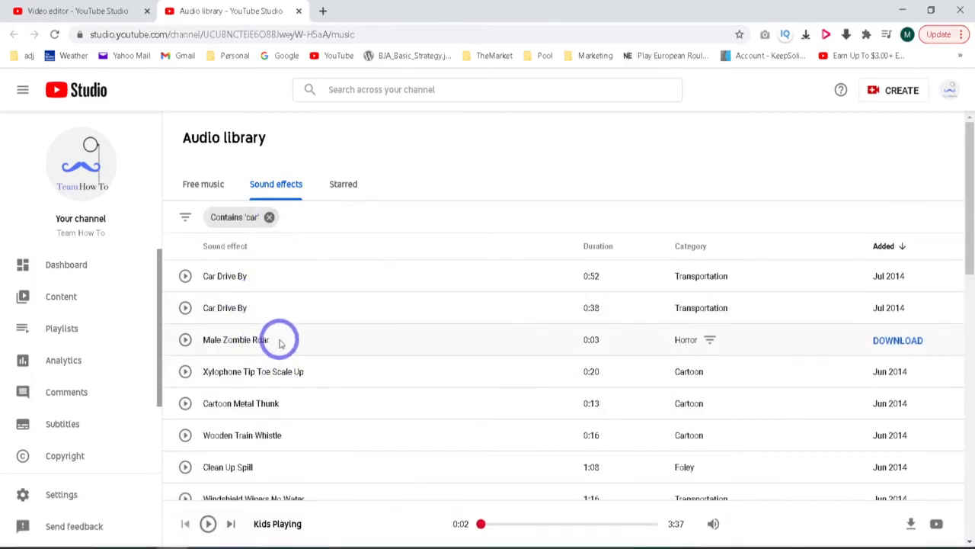
- Briefly preview the "Clean Up Spill" sound effect from the "car" results and pause it
scroll(338, 387, "down", 1)
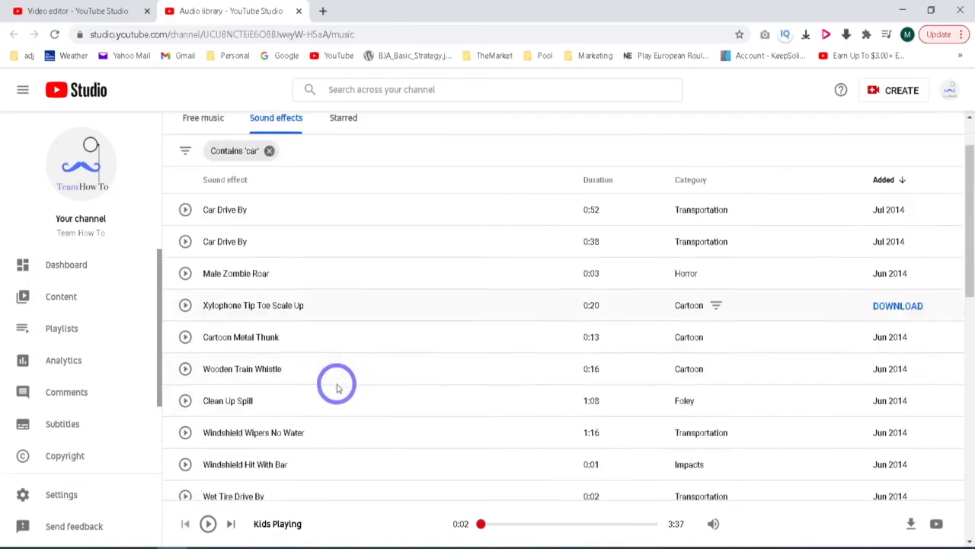
left_click(185, 401)
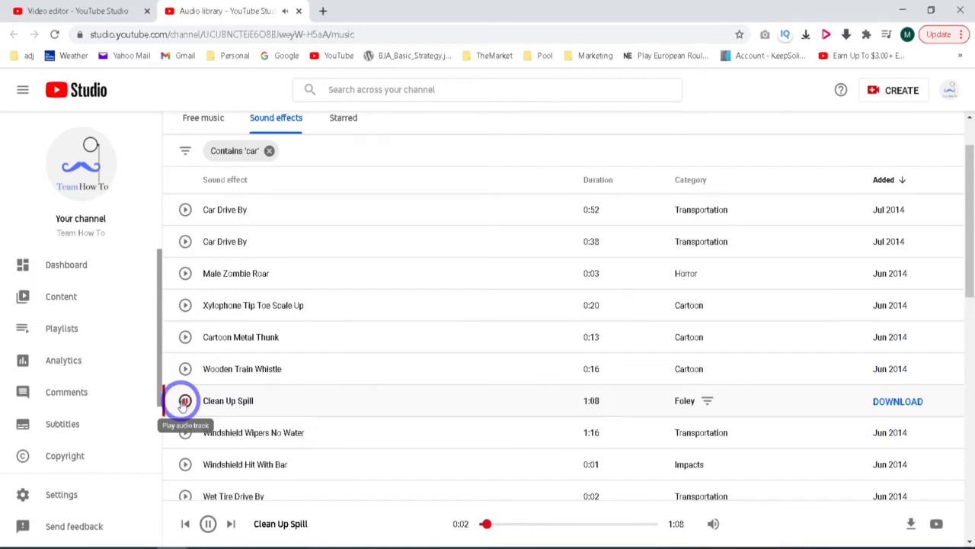
left_click(184, 402)
- Look through the remaining "car" sound effects, remove the filter and skim the full list again
scroll(366, 355, "down", 4)
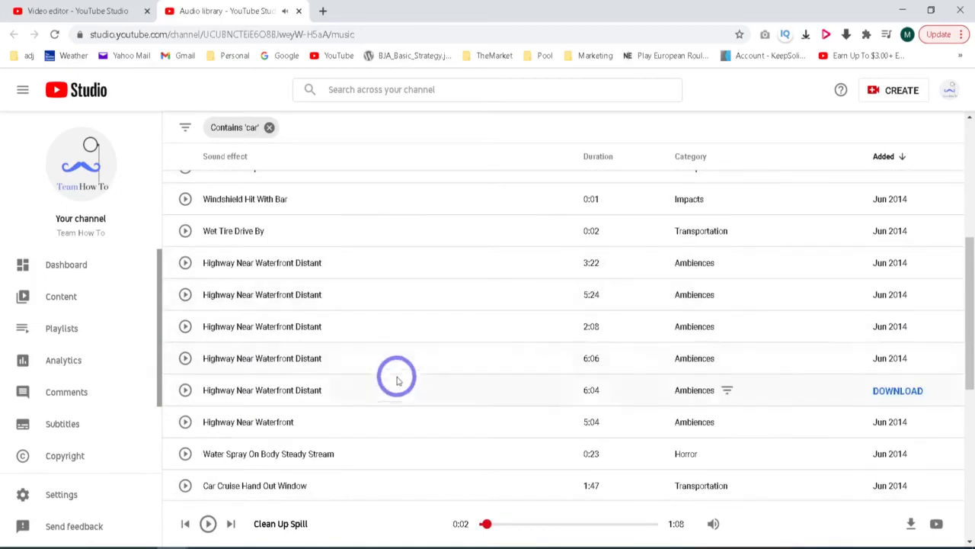
scroll(375, 419, "down", 3)
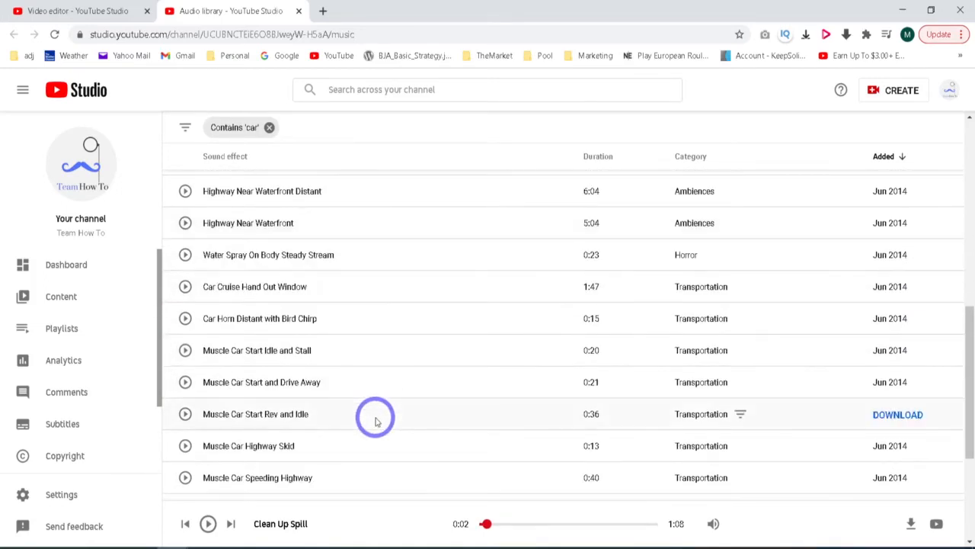
scroll(375, 421, "up", 8)
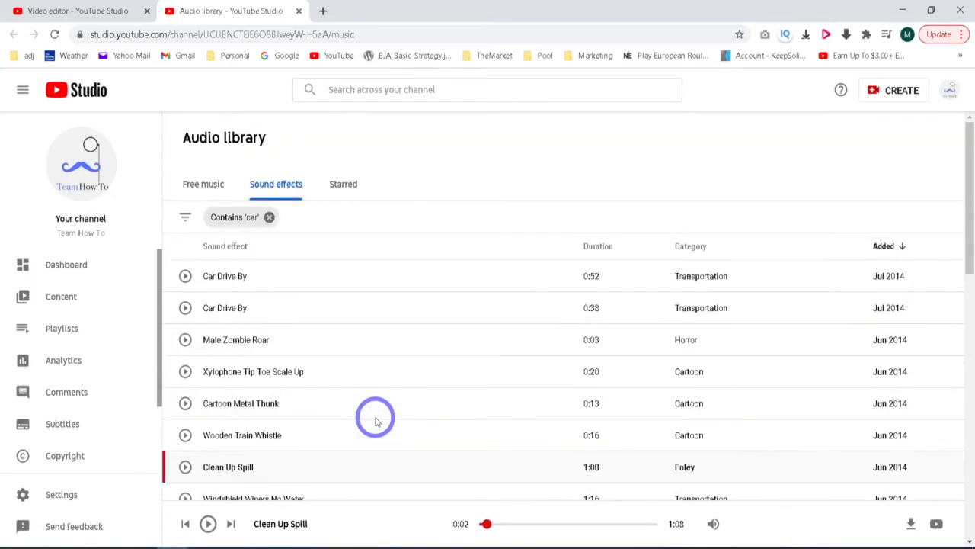
left_click(269, 217)
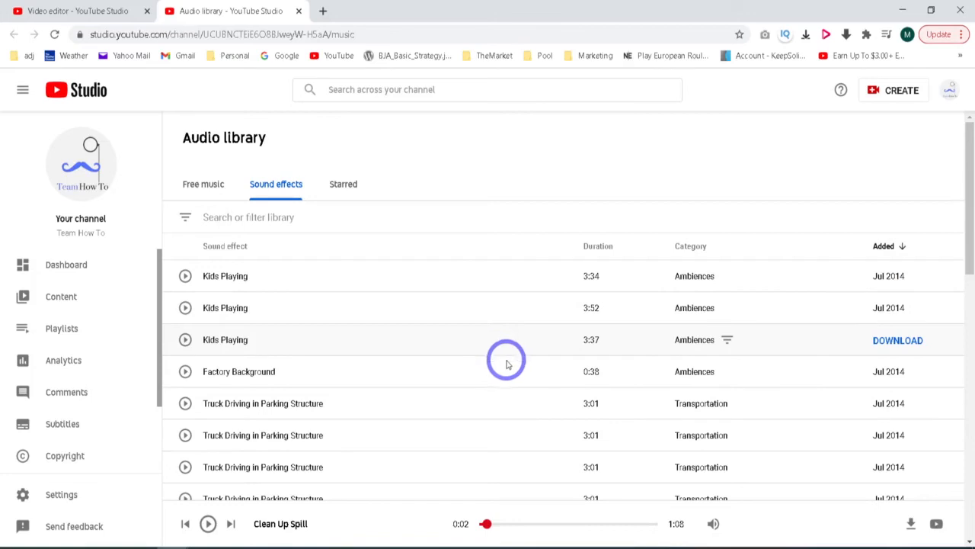
scroll(484, 374, "down", 3)
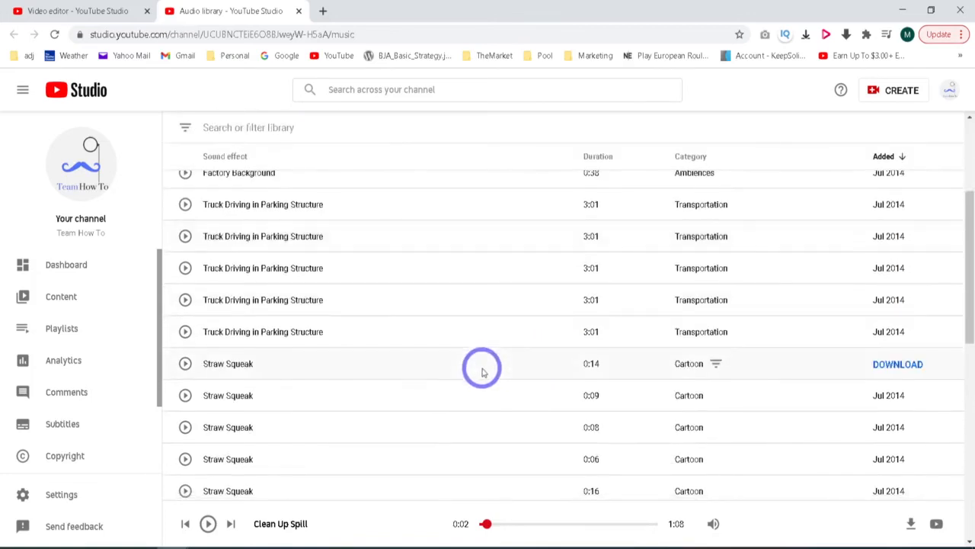
scroll(481, 370, "up", 3)
- Filter the free music collection by the Bright mood and briefly preview the "Yah Yah" track
left_click(215, 184)
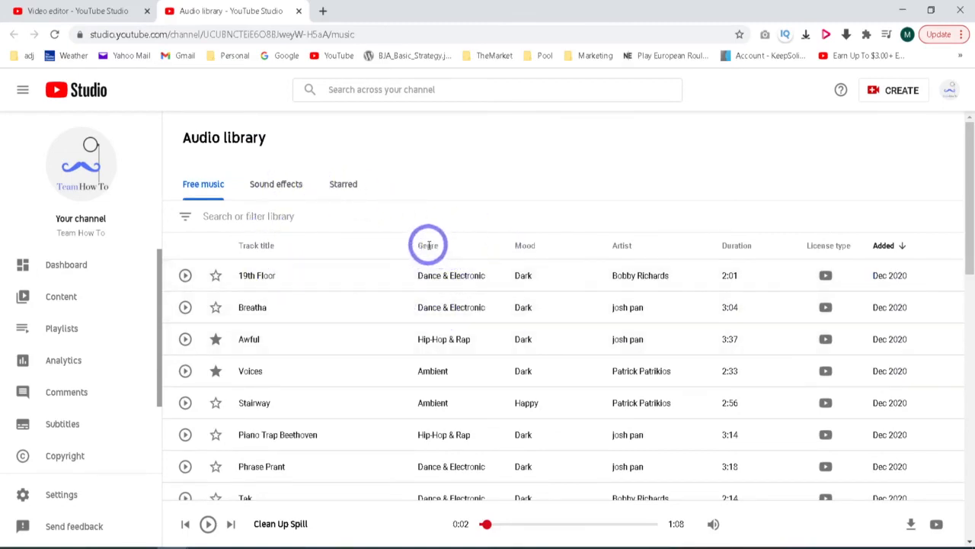
left_click(185, 217)
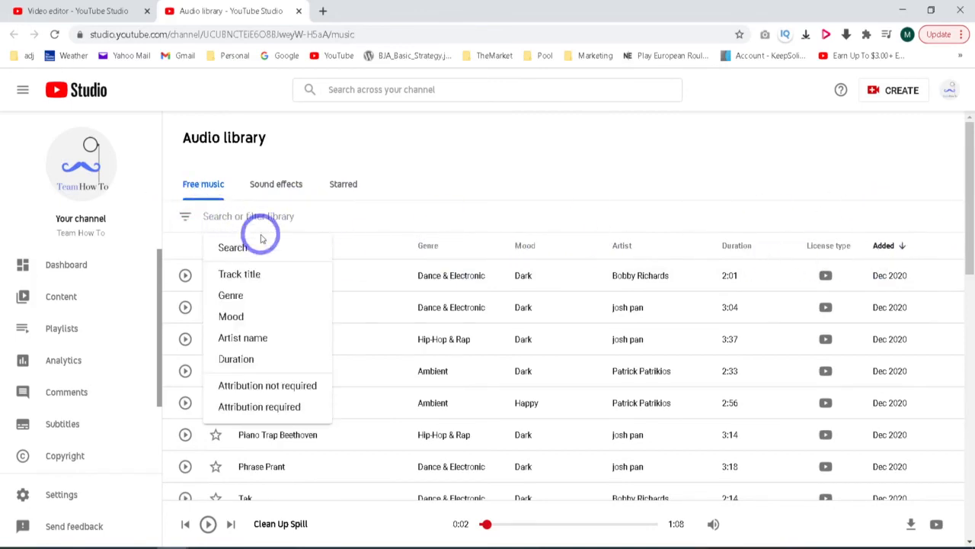
left_click(268, 320)
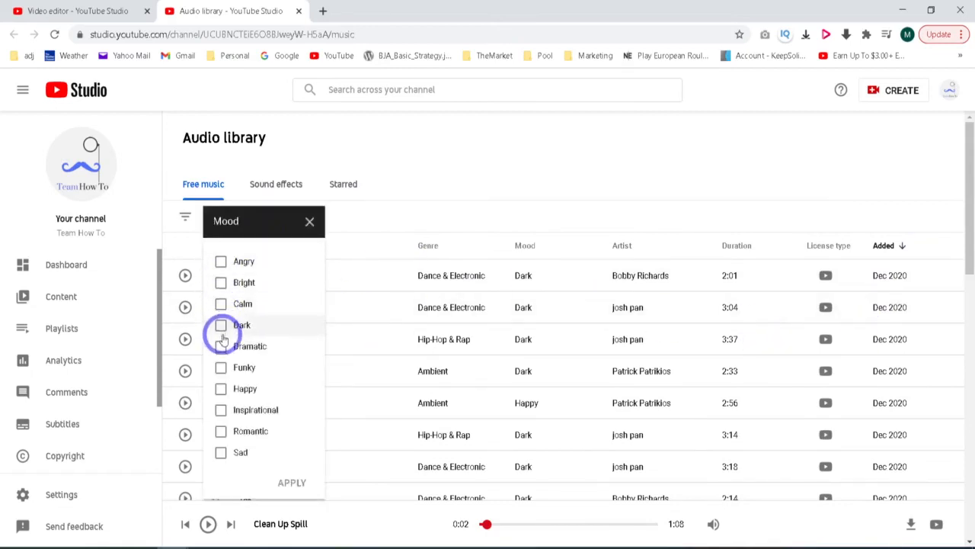
left_click(221, 282)
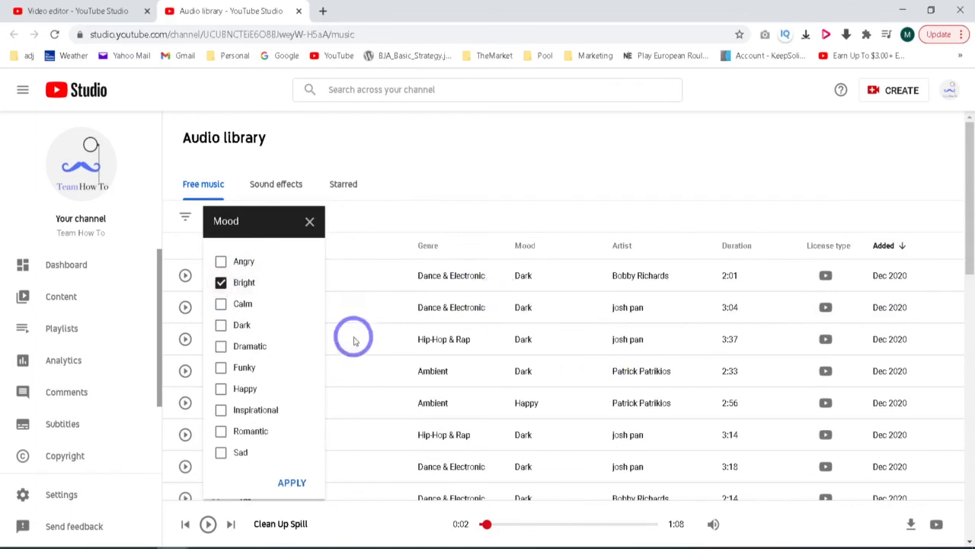
left_click(294, 482)
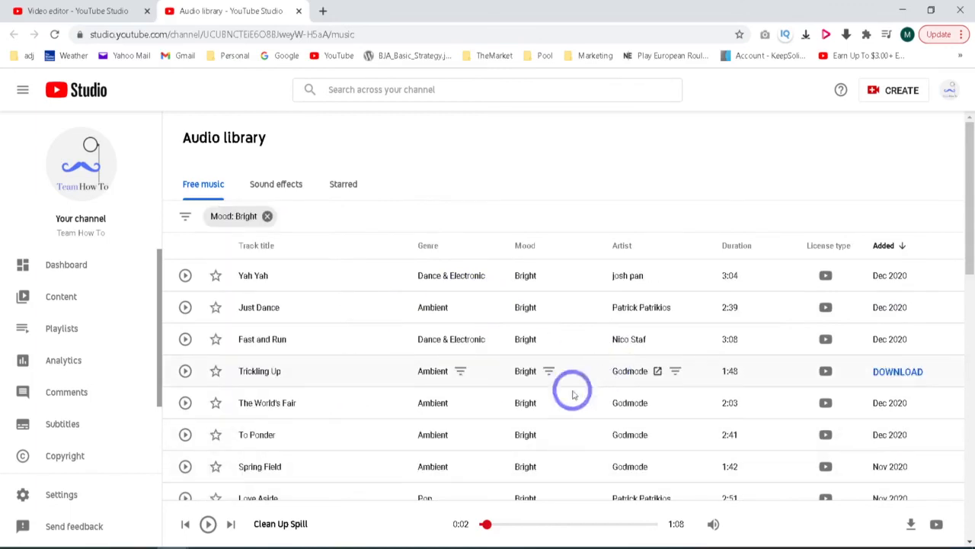
left_click(185, 276)
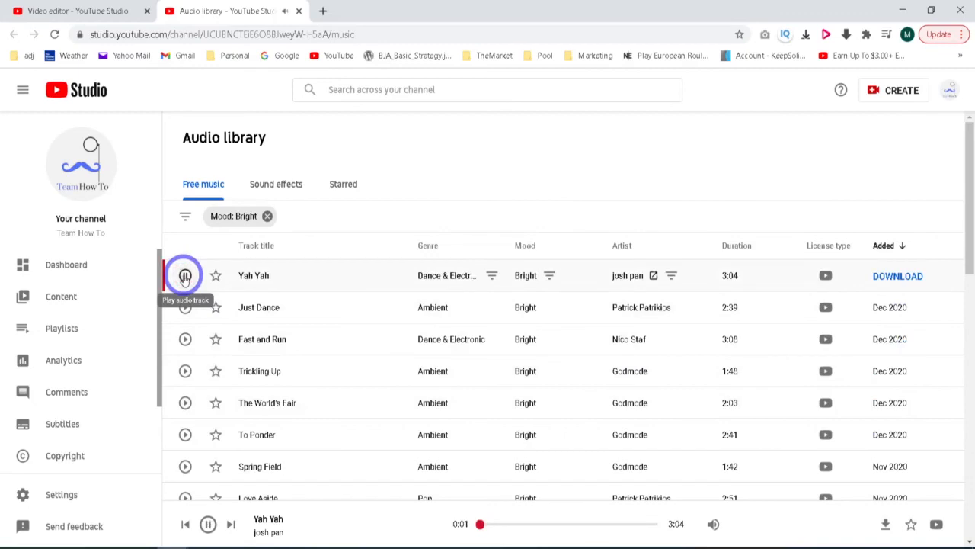
left_click(184, 276)
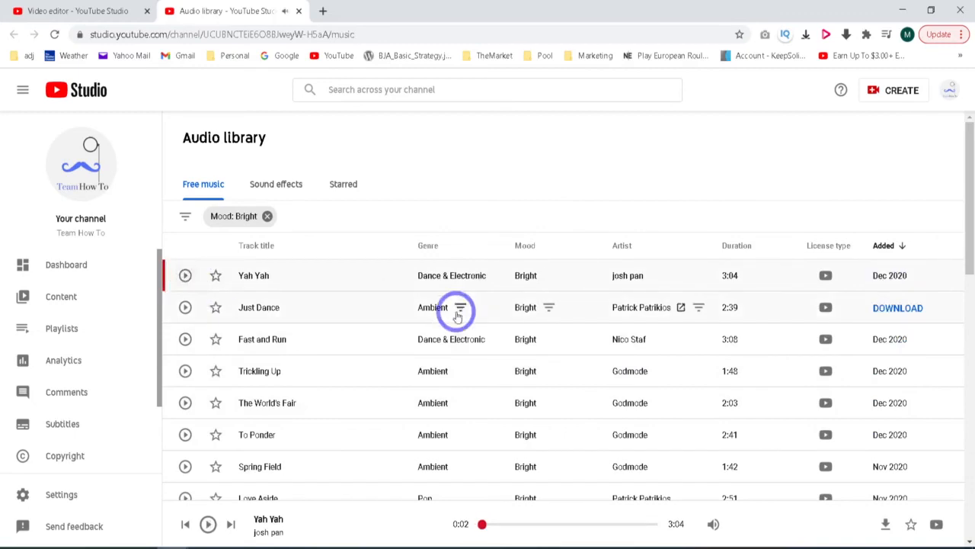